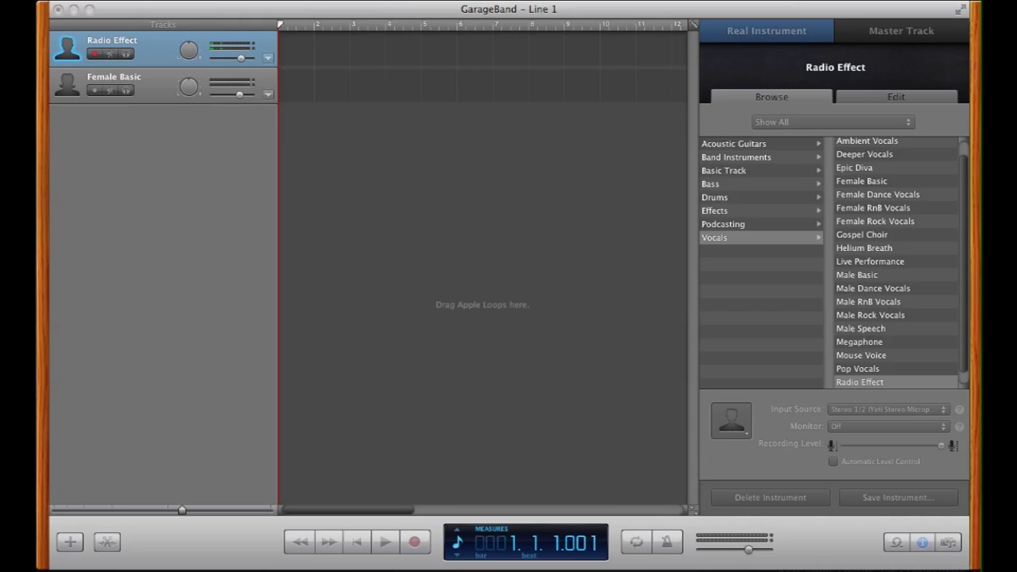
Focus the Line 1 project window and start recording on the Radio Effect track
click(870, 14)
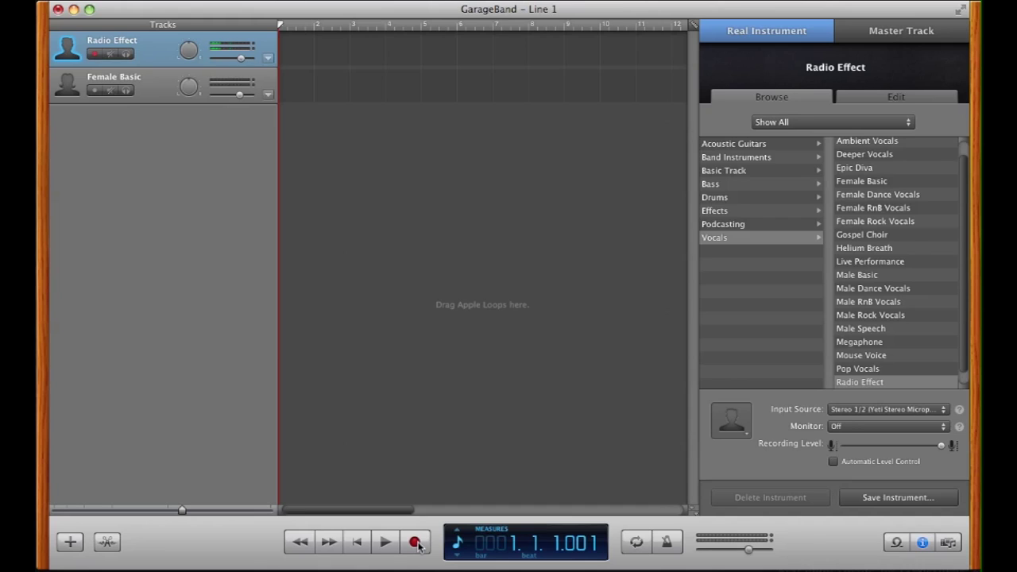
click(414, 541)
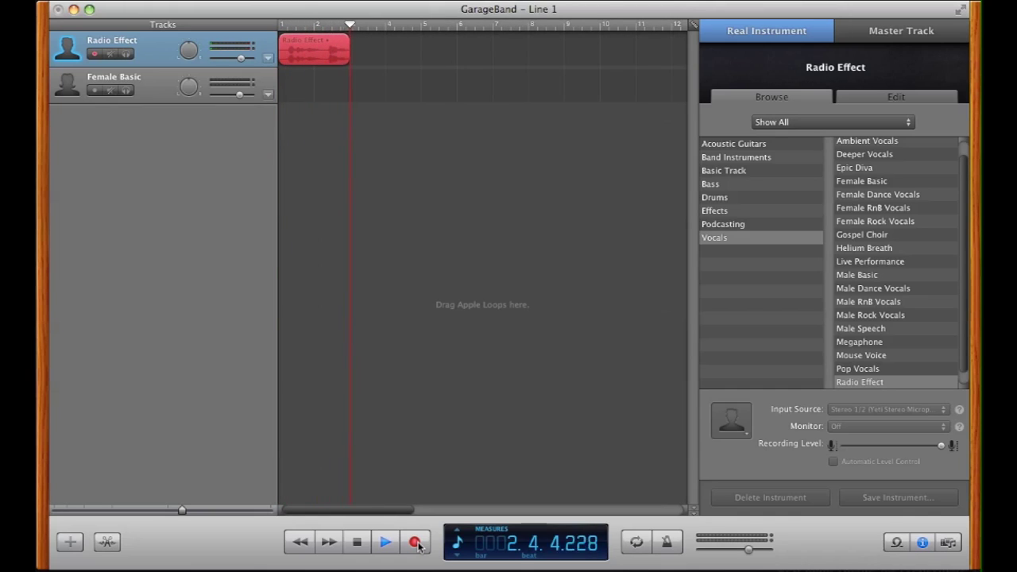
Stop recording and play the Radio Effect take back from the start
click(415, 541)
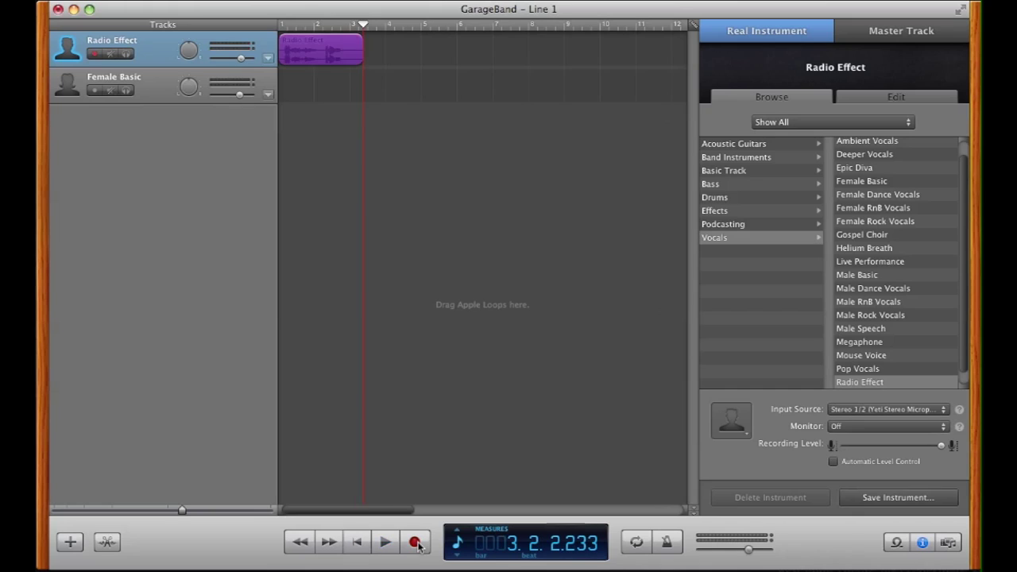
click(281, 26)
key(space)
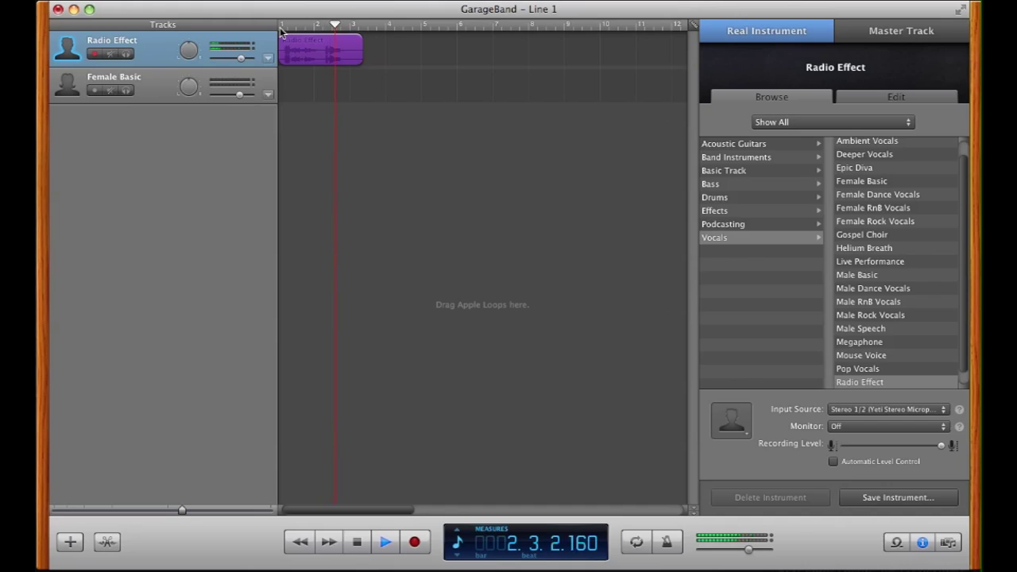
key(space)
key(Return)
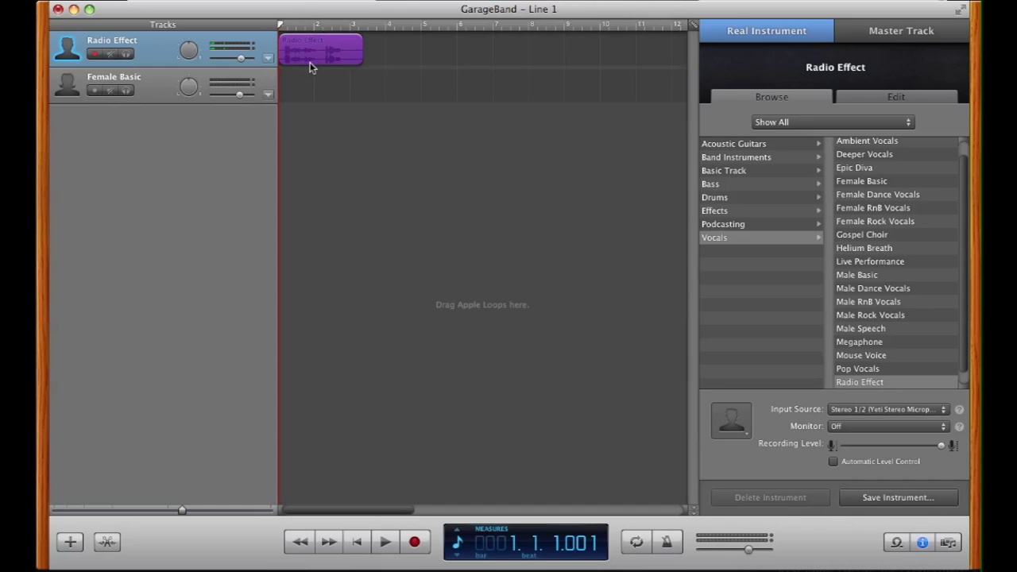
click(220, 79)
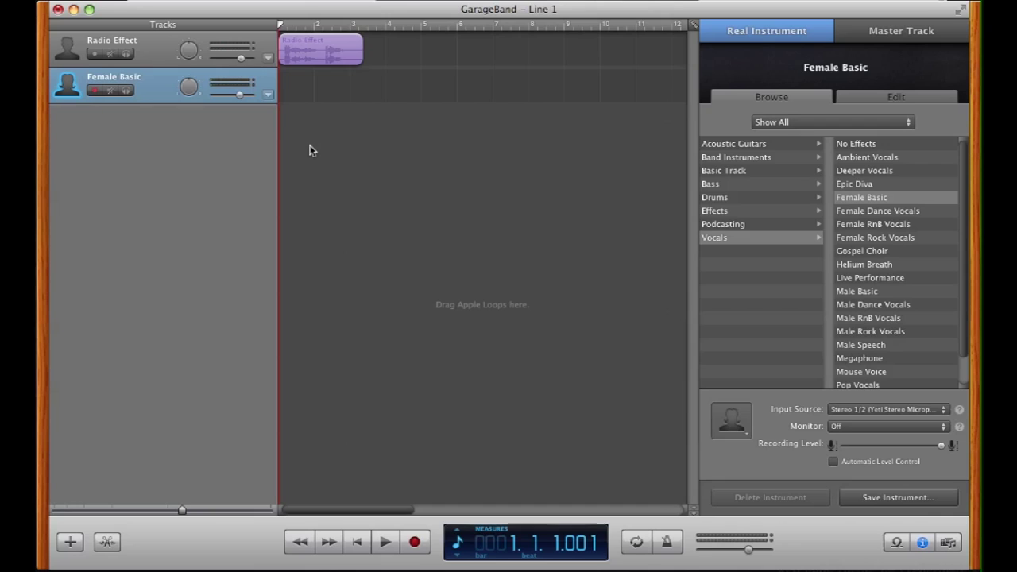
Paste a copy of the take onto Female Basic, pitch it to -3, and play back
key(super+v)
click(281, 27)
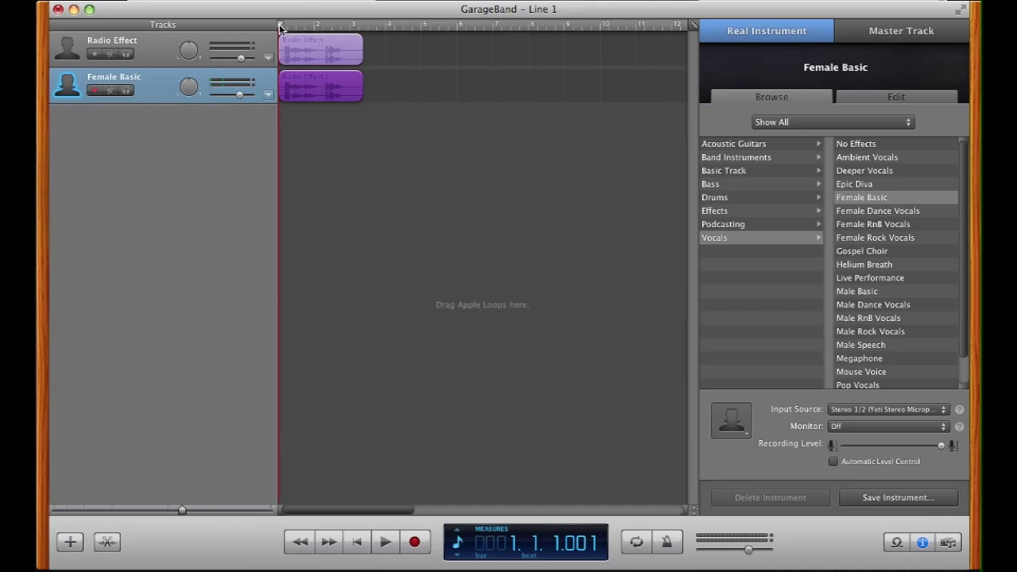
double_click(317, 86)
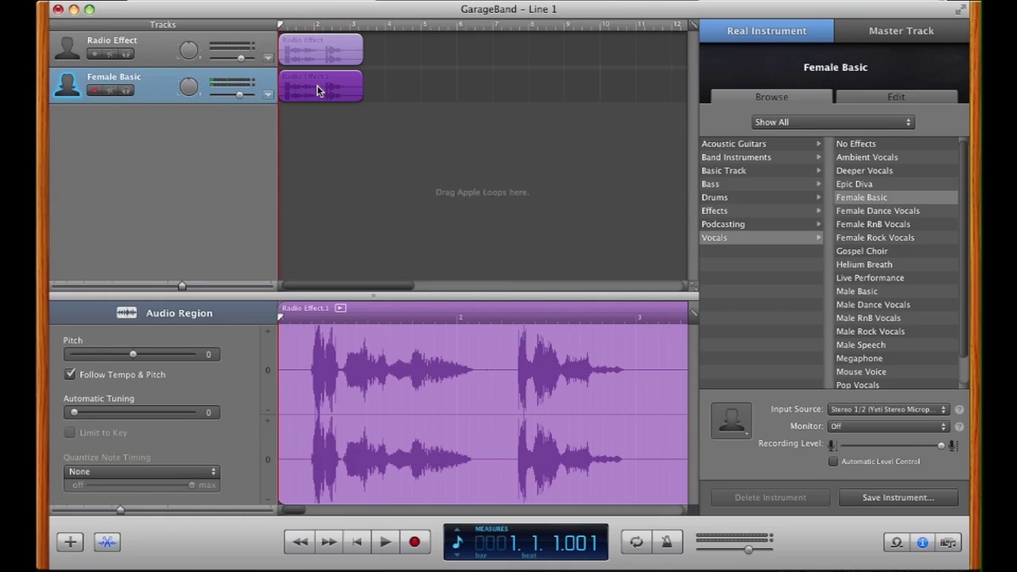
drag(133, 354, 114, 355)
key(space)
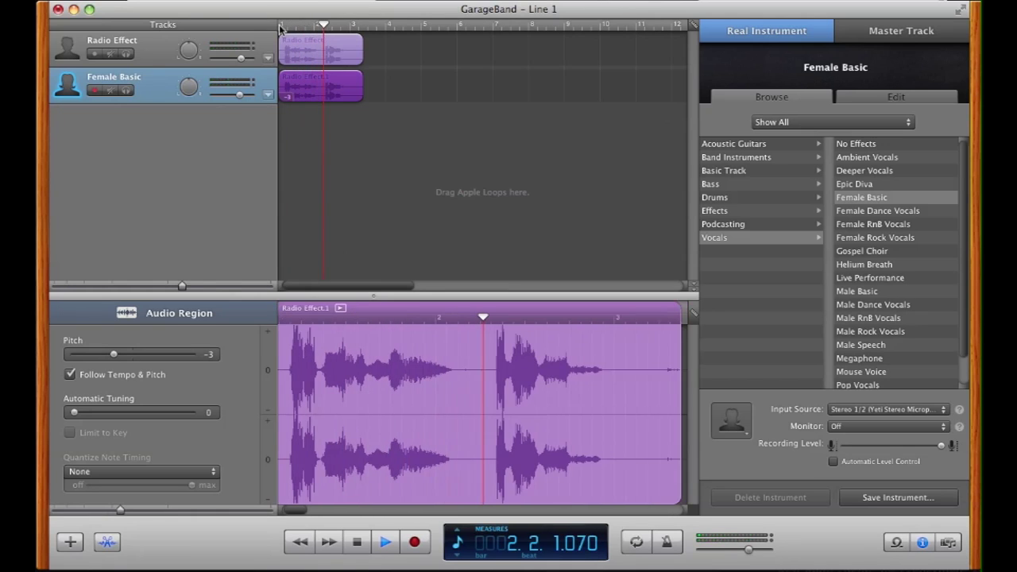
key(space)
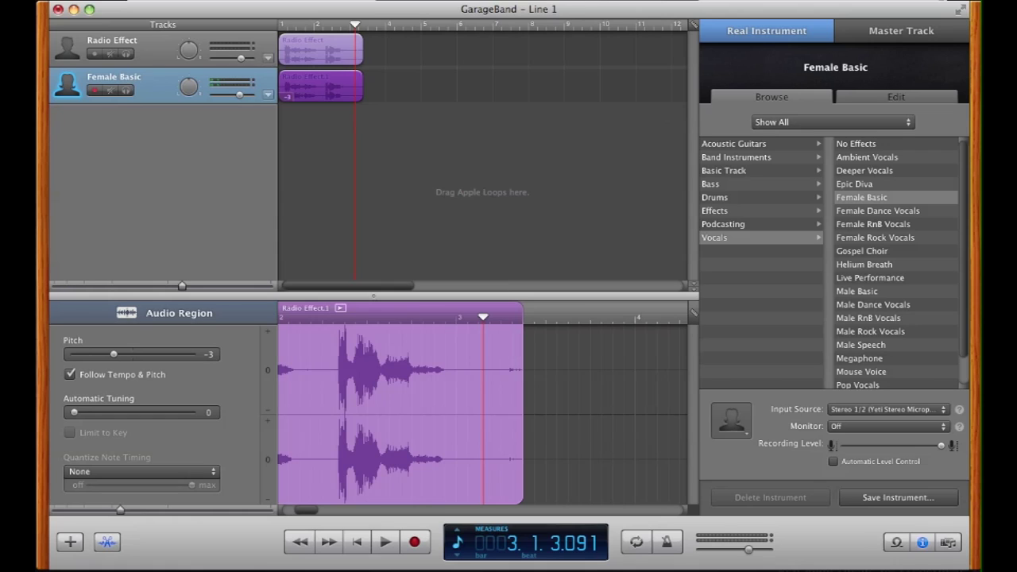
click(70, 541)
Add a new Real Instrument track using the Vocals > No Effects preset
click(517, 101)
key(Return)
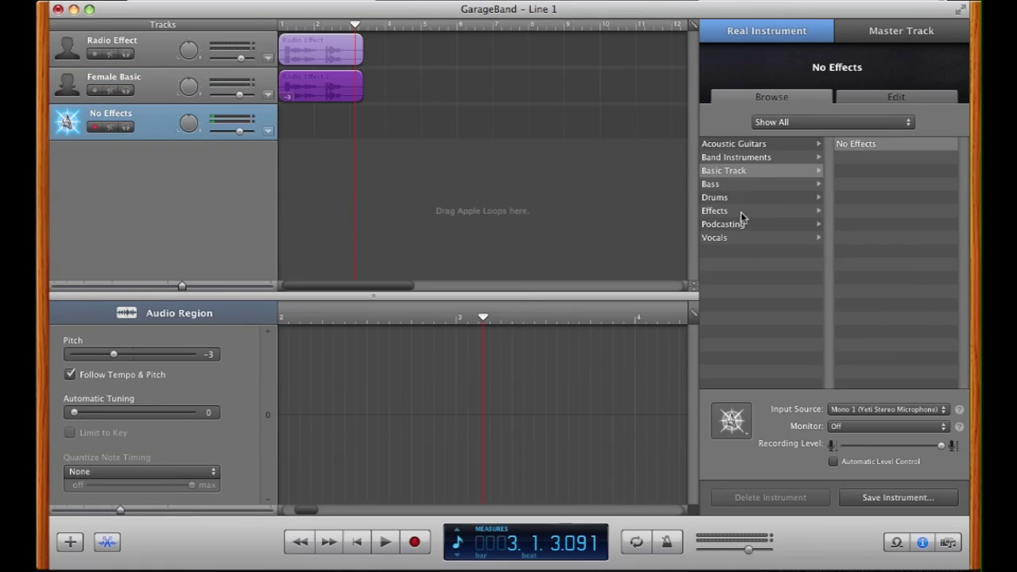
click(720, 238)
click(870, 144)
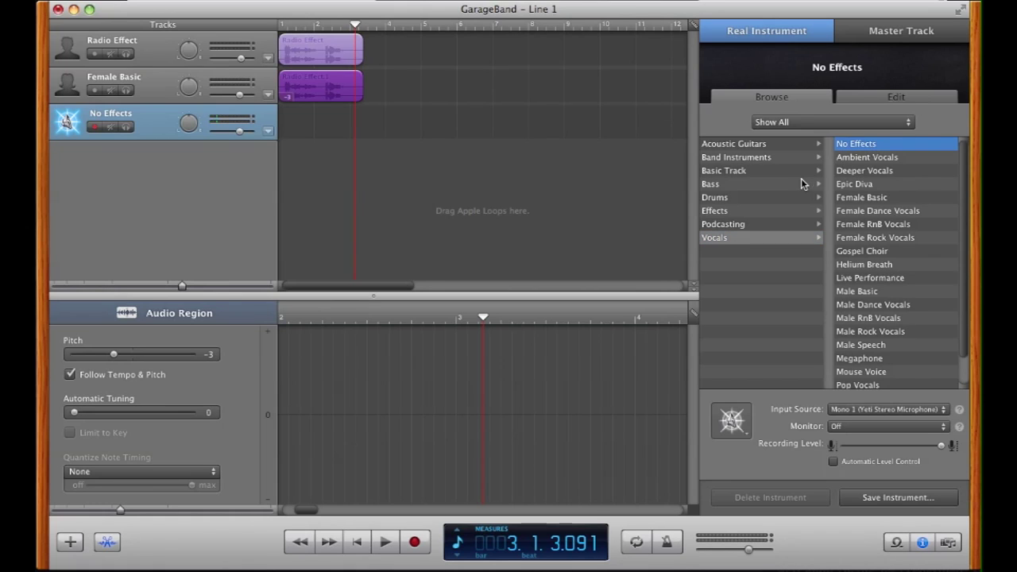
Paste another copy of the take onto the No Effects track and trim its beginning
click(322, 80)
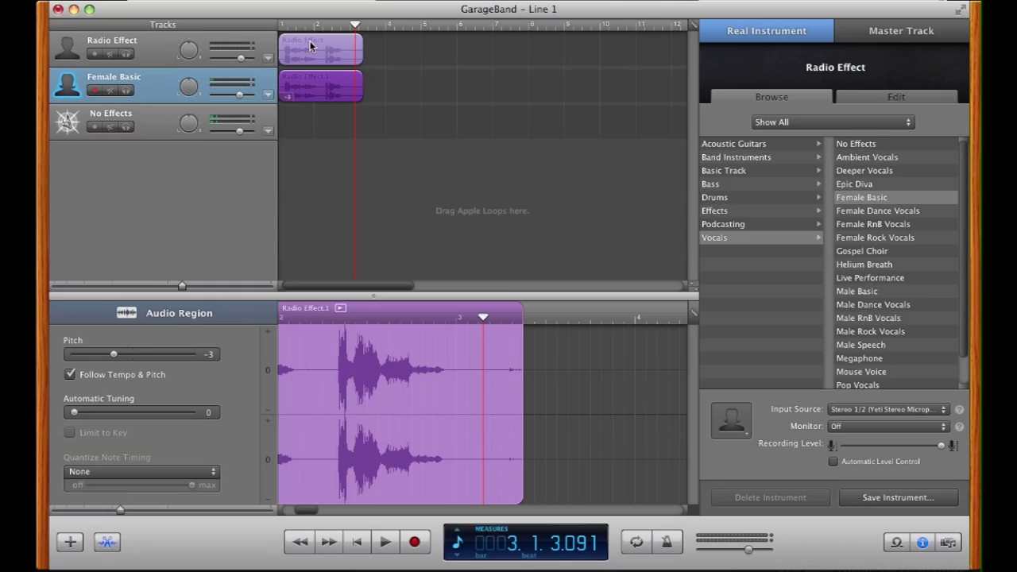
drag(323, 79, 310, 46)
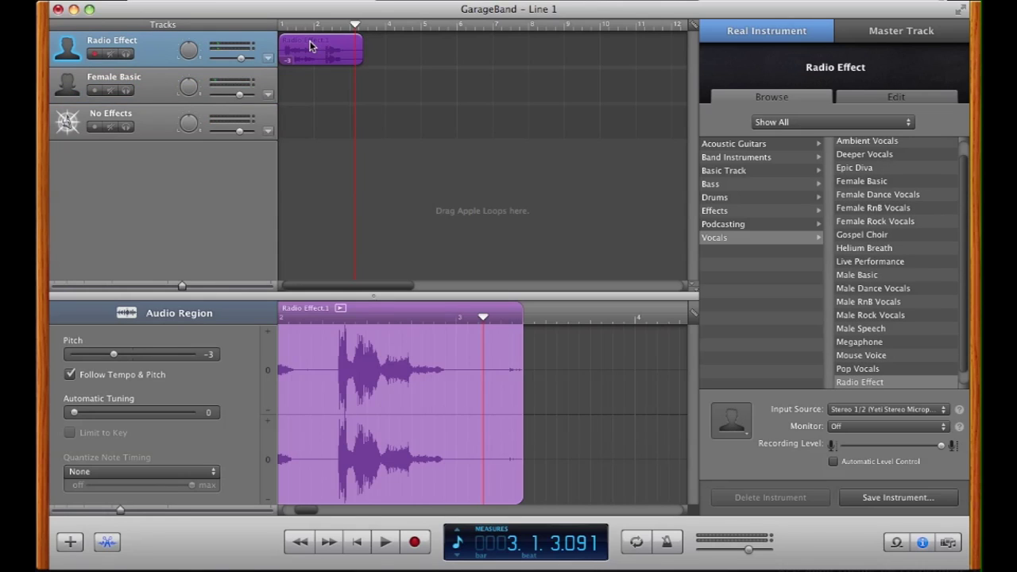
key(super+z)
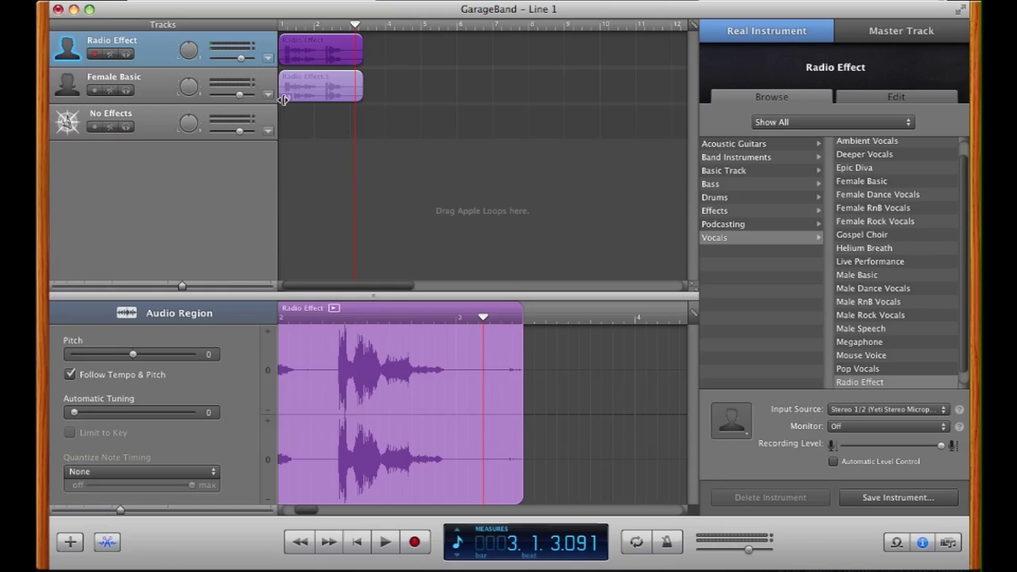
click(274, 115)
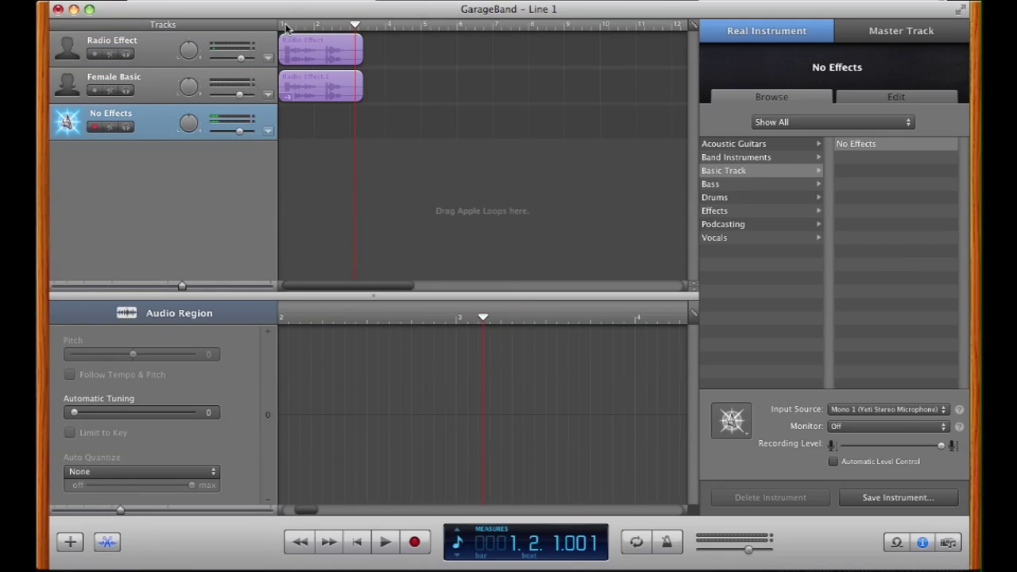
key(super+v)
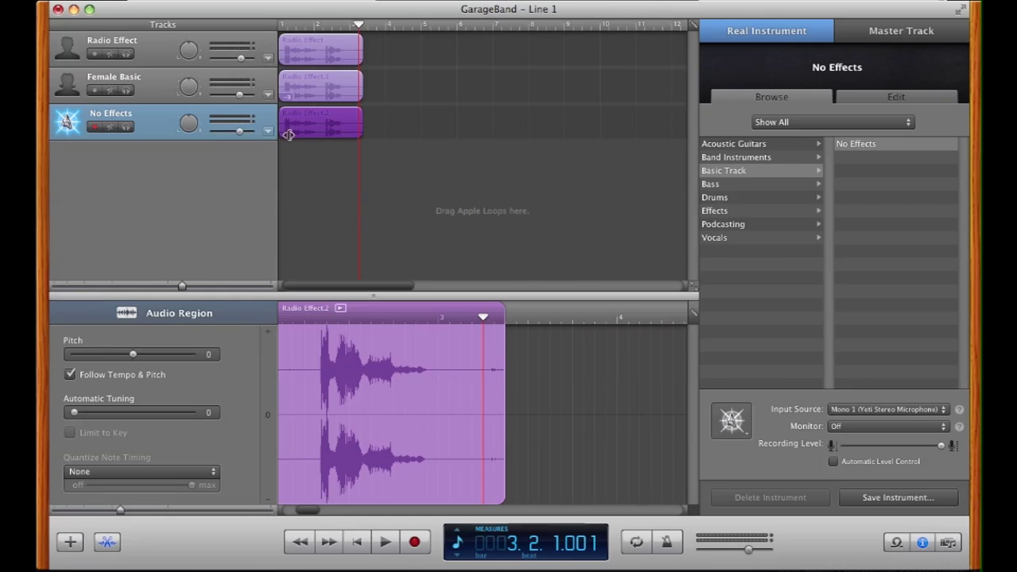
drag(280, 122, 350, 129)
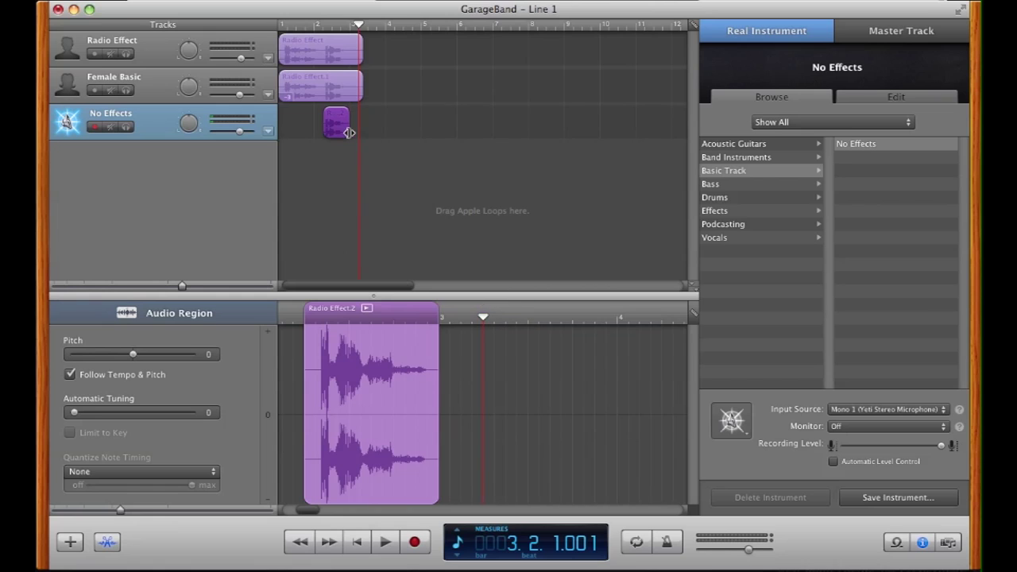
key(super+e)
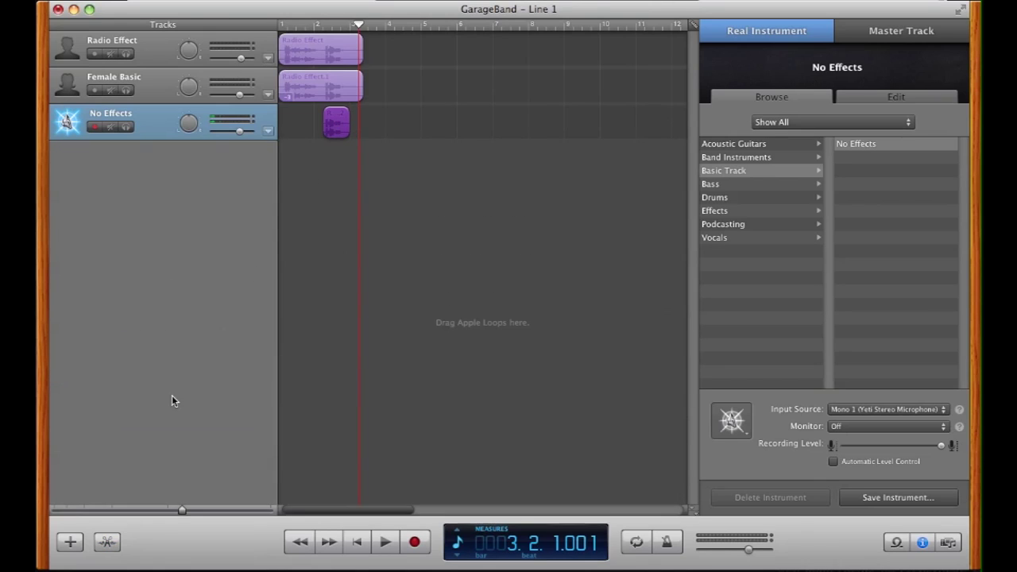
Pitch the No Effects clip down to -6 and play all three layers from the start
key(super+e)
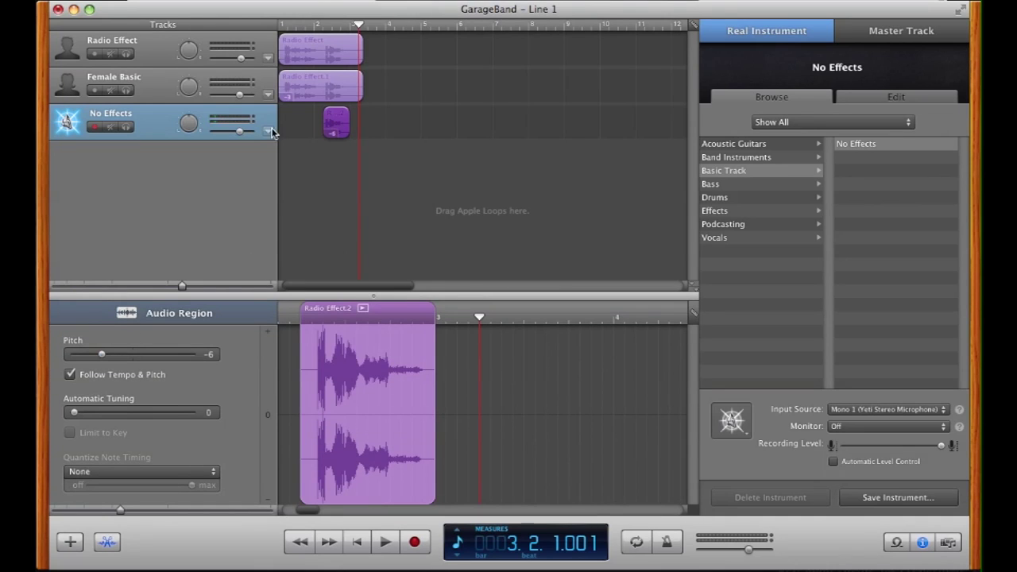
click(280, 26)
key(space)
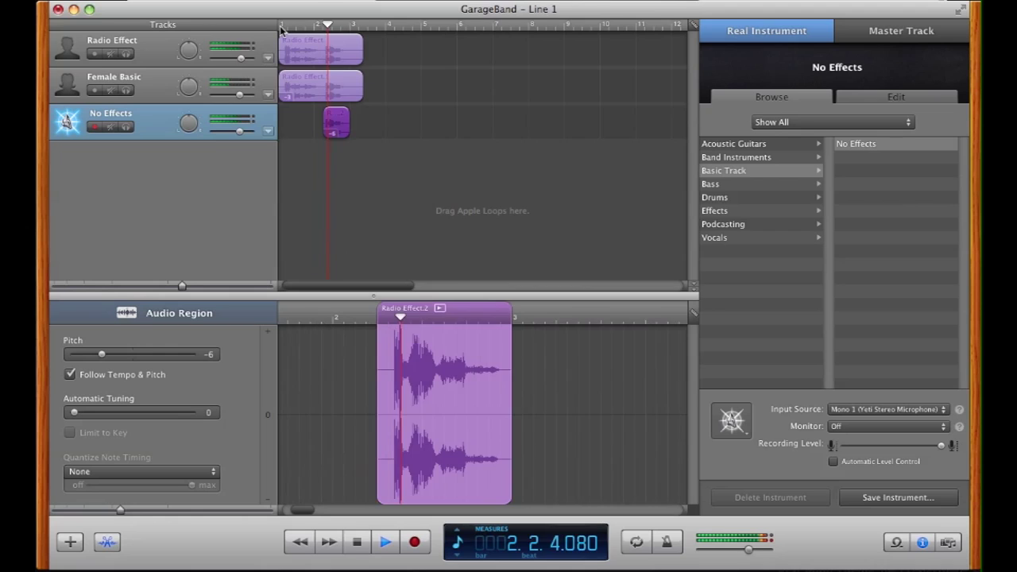
key(space)
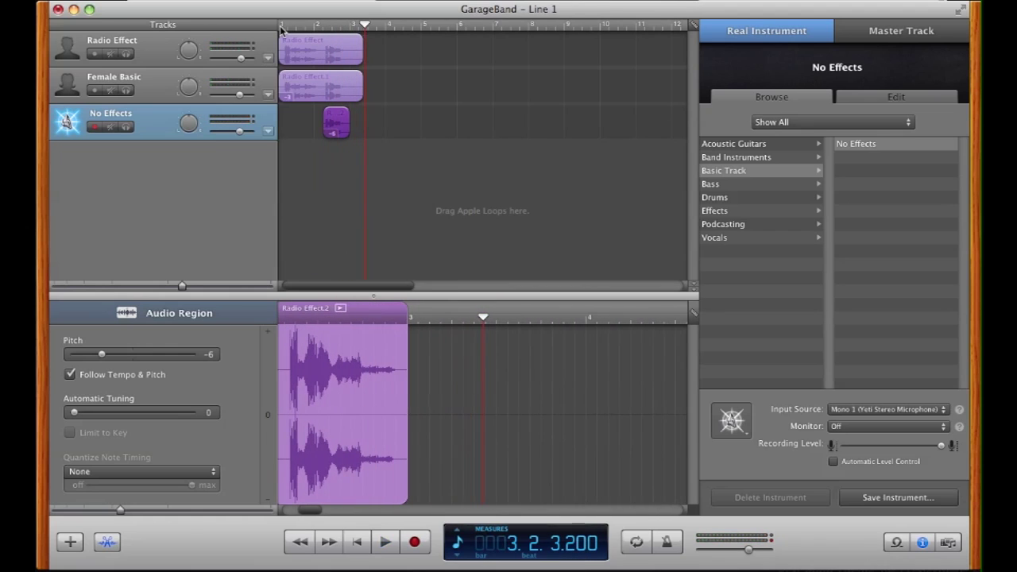